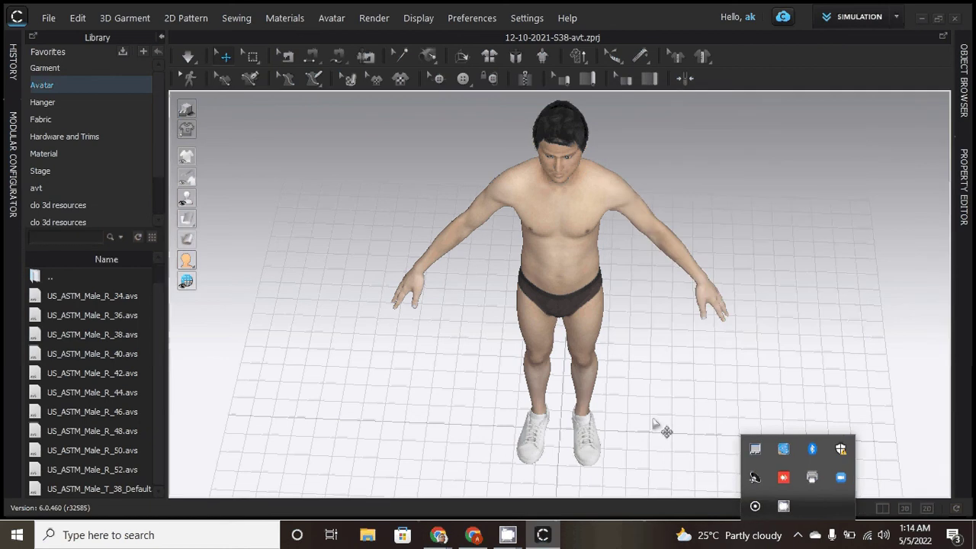
Orbit around the male avatar to inspect its back, then return to the front view
click(654, 422)
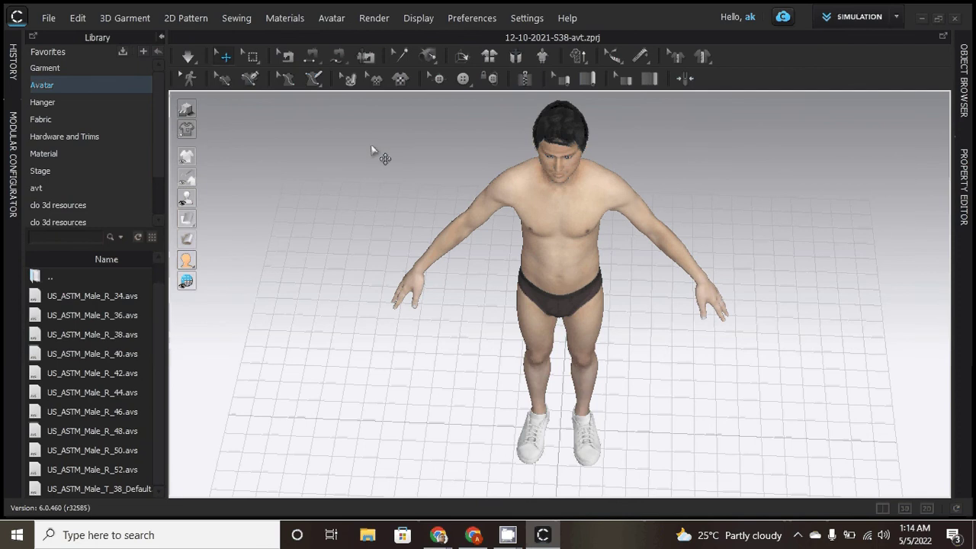
right_drag(622, 250, 526, 245)
right_drag(655, 181, 532, 202)
key(2)
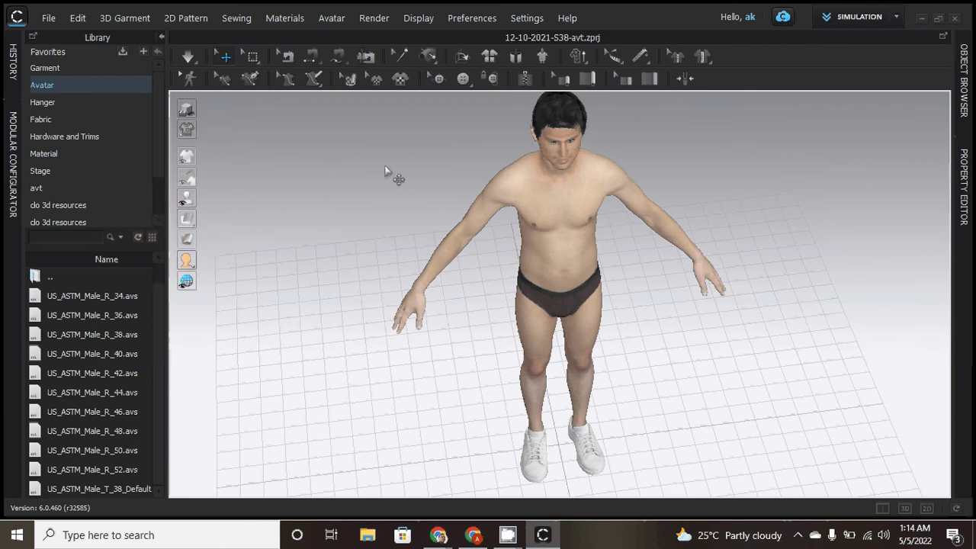
Select and deselect the avatar's arms, then bring up the avatar display options flyout
click(613, 190)
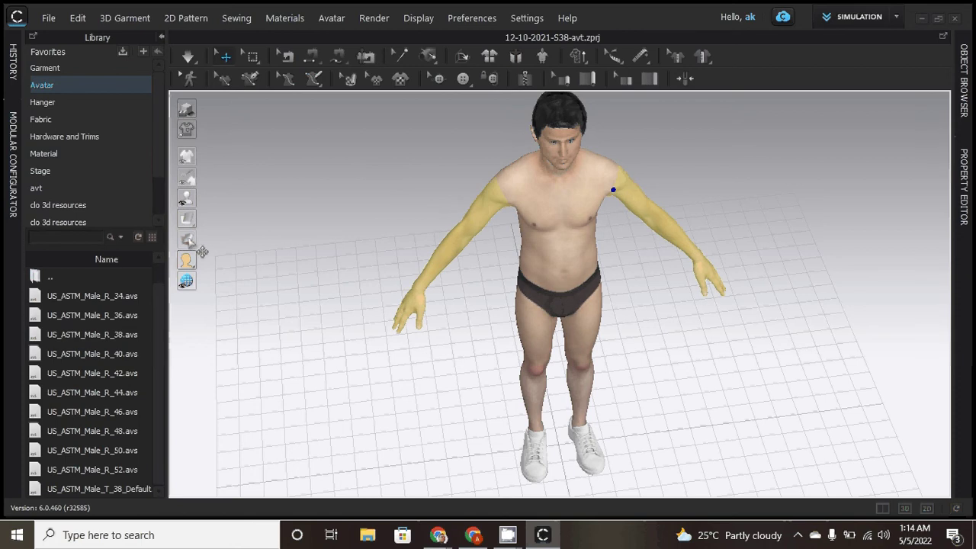
click(248, 246)
mouse_move(188, 264)
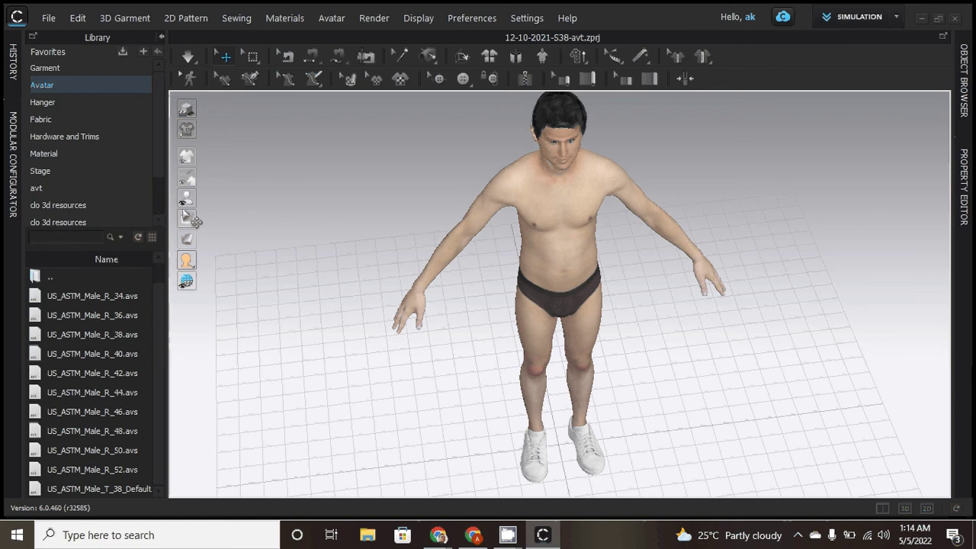
mouse_move(197, 208)
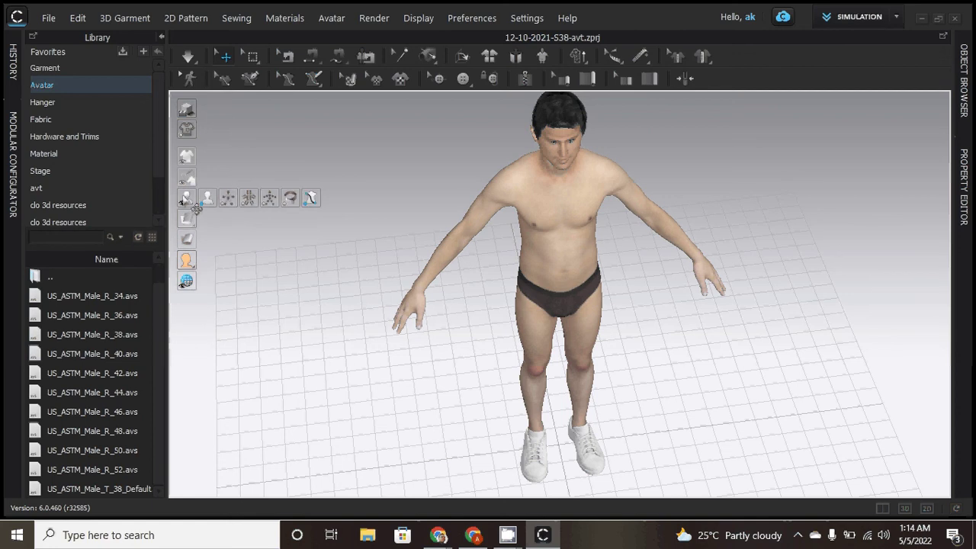
Switch the avatar to Show X-Ray Joints and frame the skeleton at an angled view
click(269, 199)
right_drag(592, 218, 704, 209)
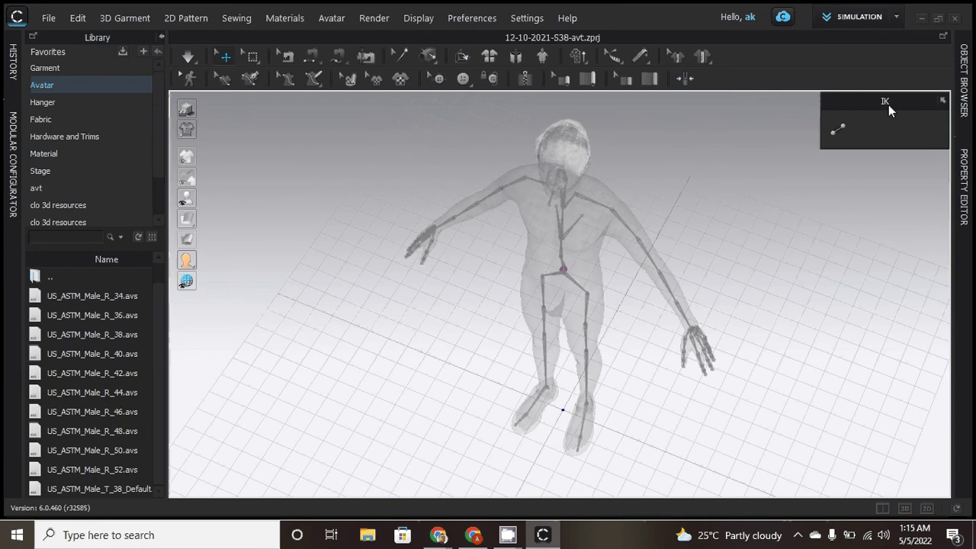
key(2)
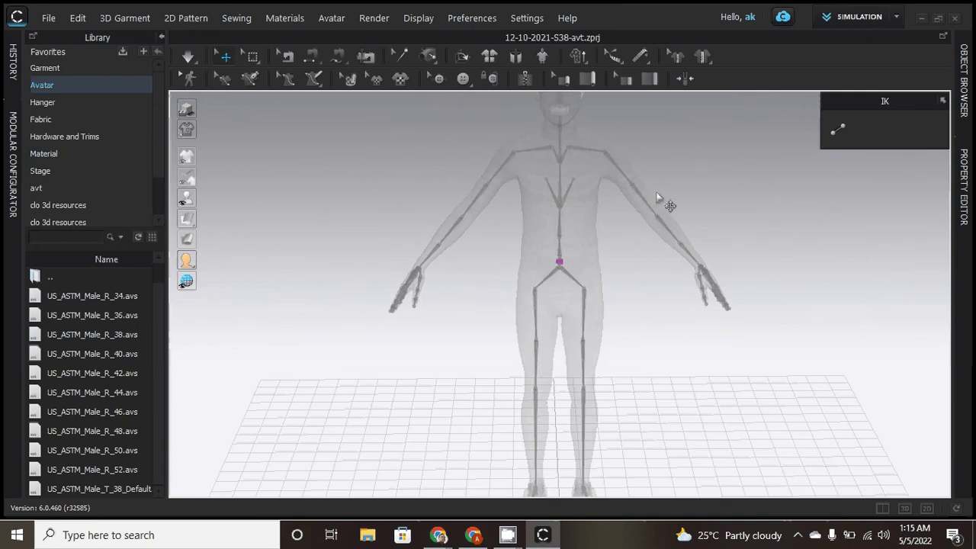
scroll(658, 198, down, 5)
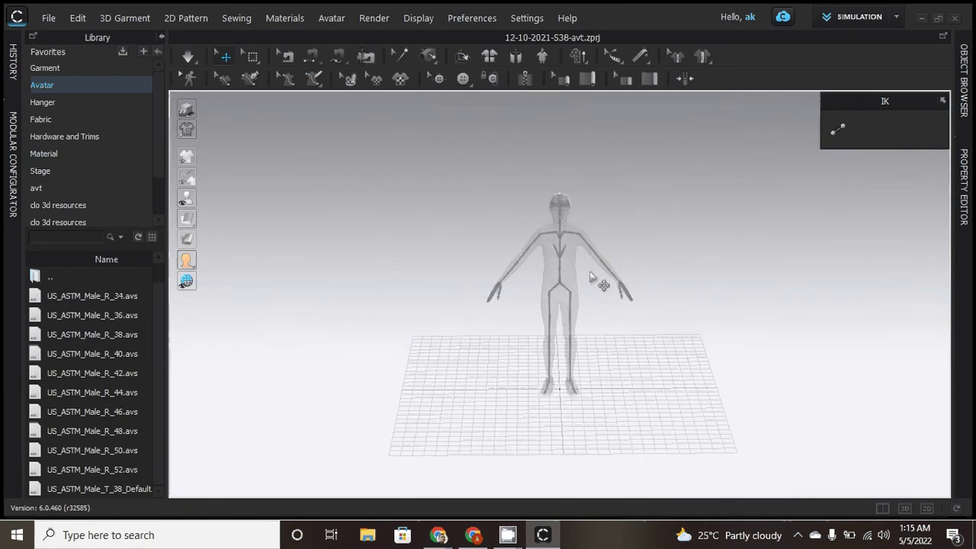
scroll(578, 255, up, 3)
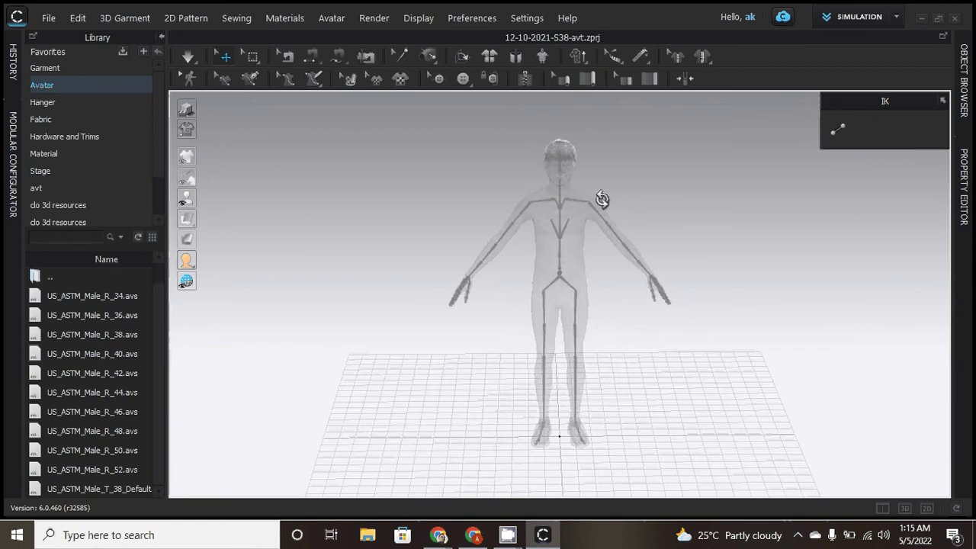
right_drag(603, 199, 577, 214)
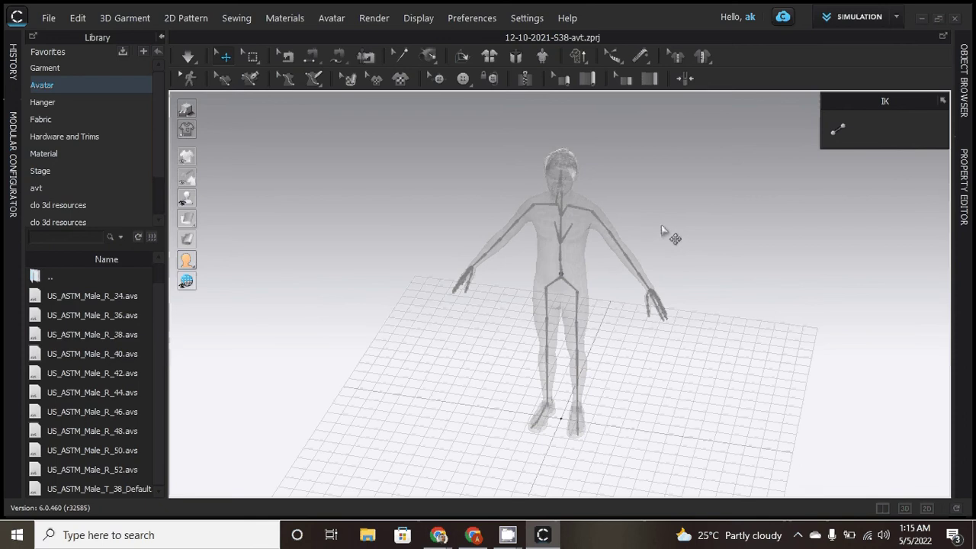
With the IK tool, drag the left hand up and outward above shoulder height
click(839, 131)
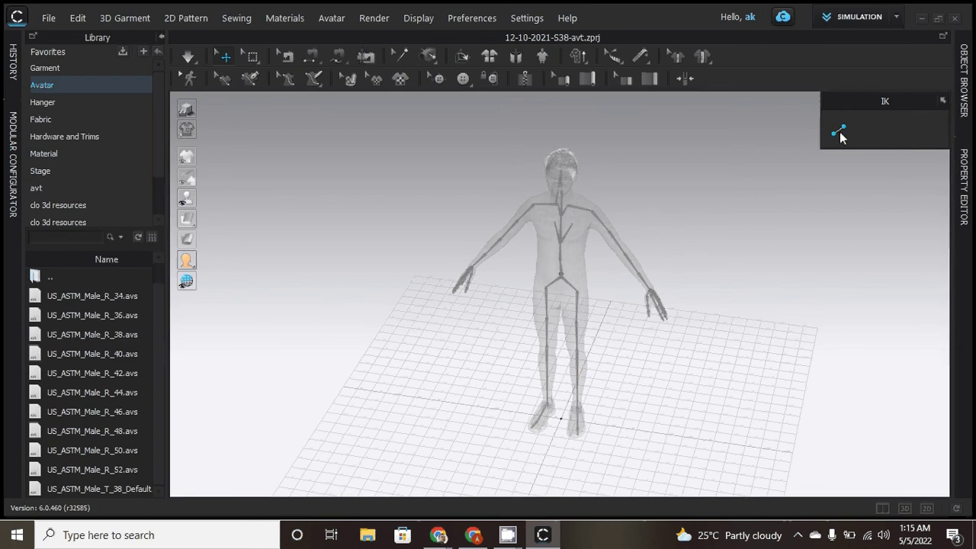
click(654, 296)
drag(655, 296, 608, 333)
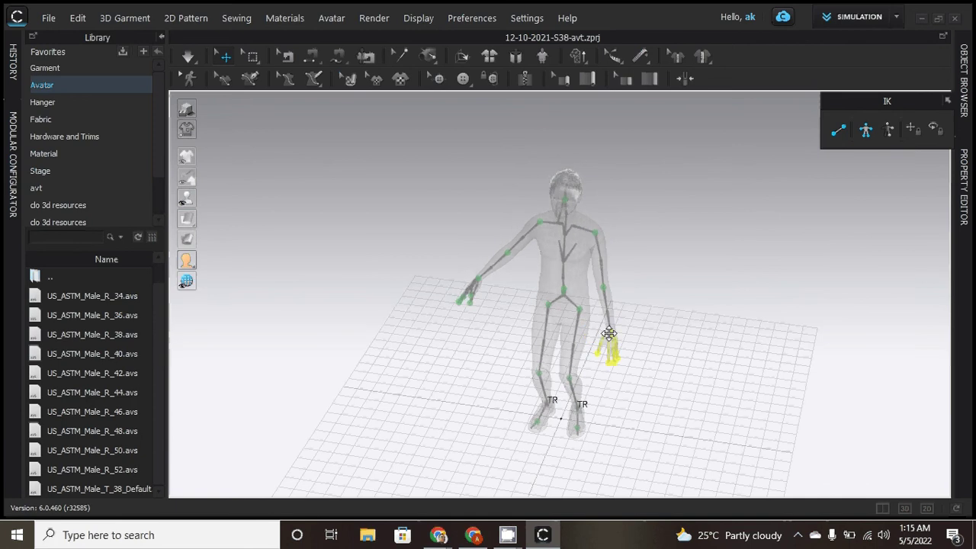
click(574, 229)
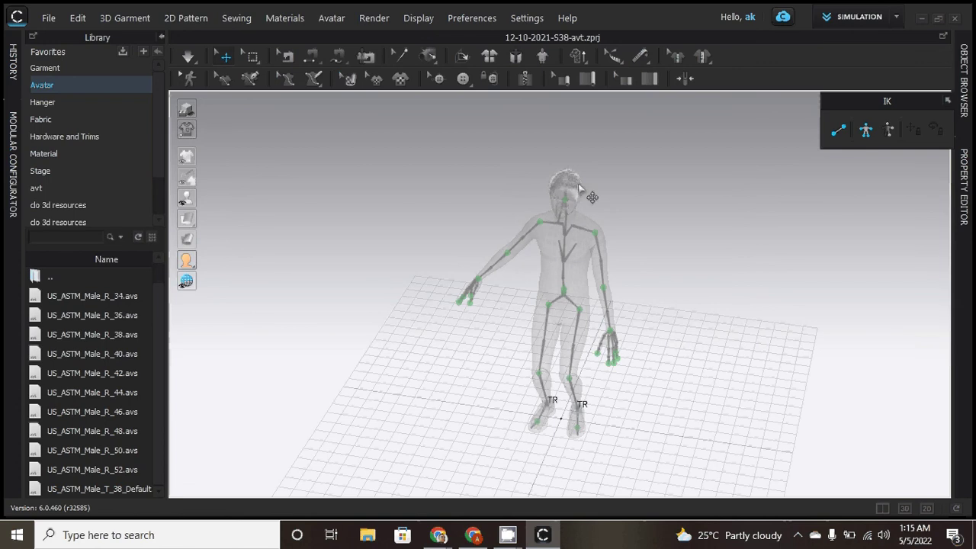
key(ctrl+z)
key(ctrl+z)
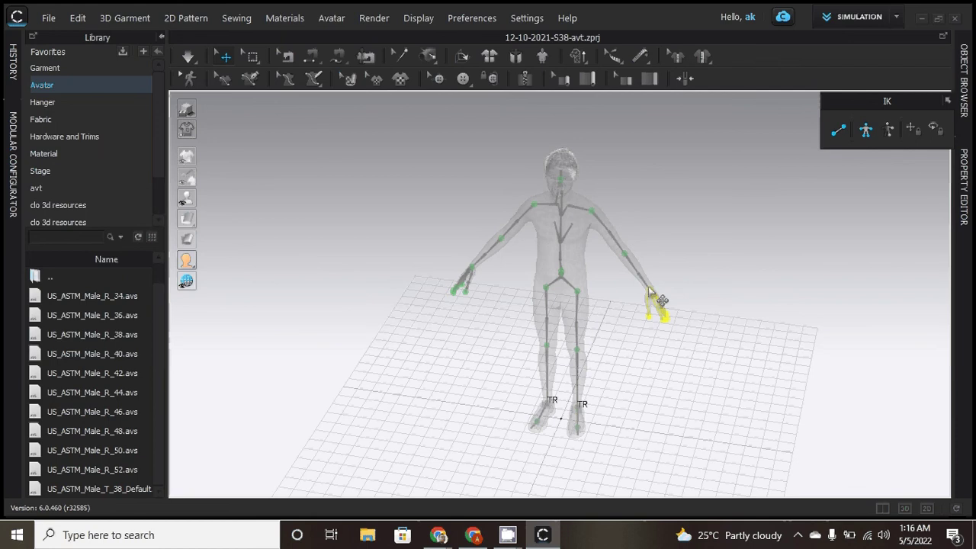
drag(658, 298, 668, 340)
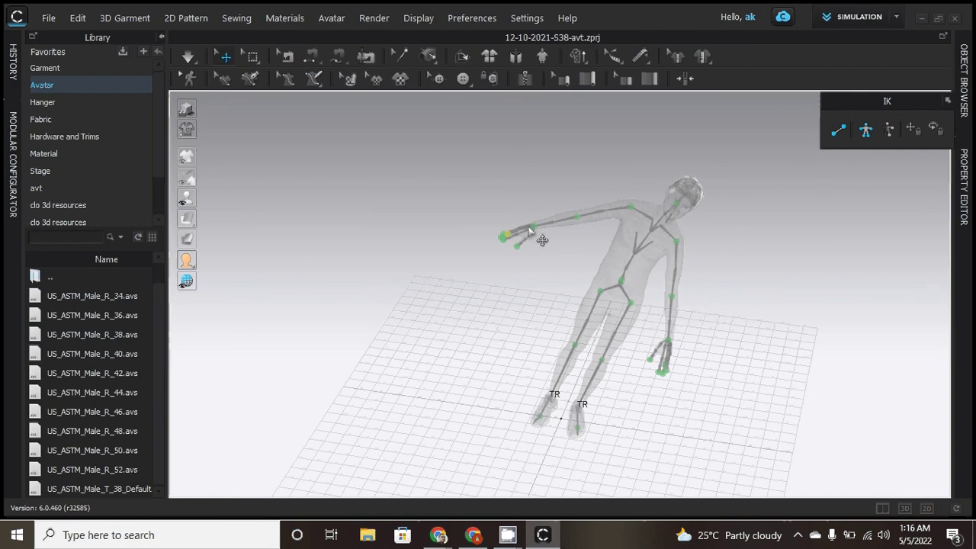
drag(545, 240, 385, 287)
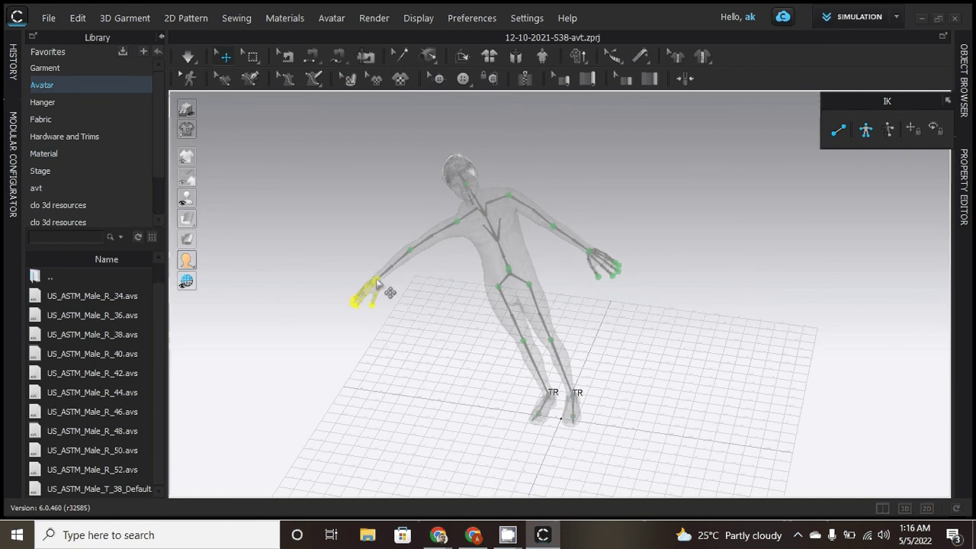
Undo the tilted stance and pull the right hand down beside the hip with IK
click(509, 203)
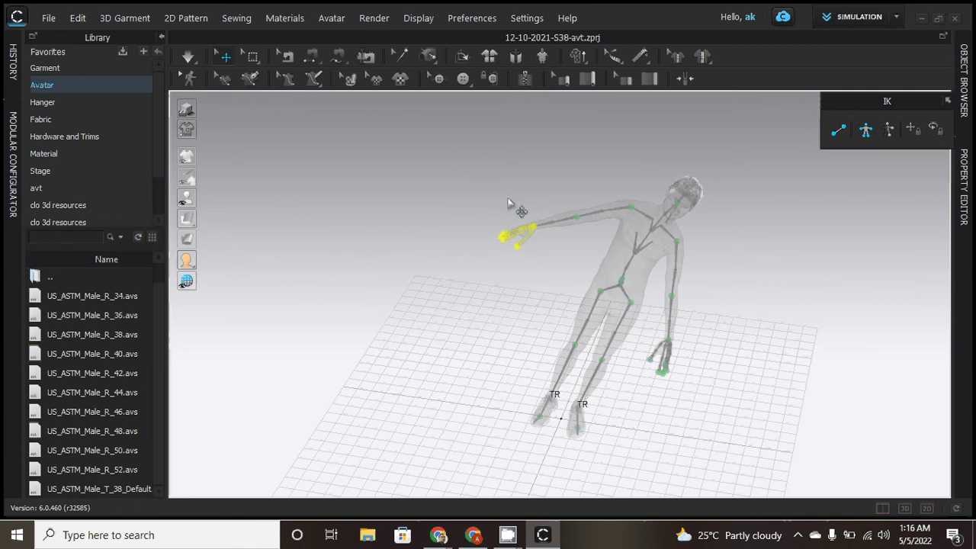
key(ctrl+z)
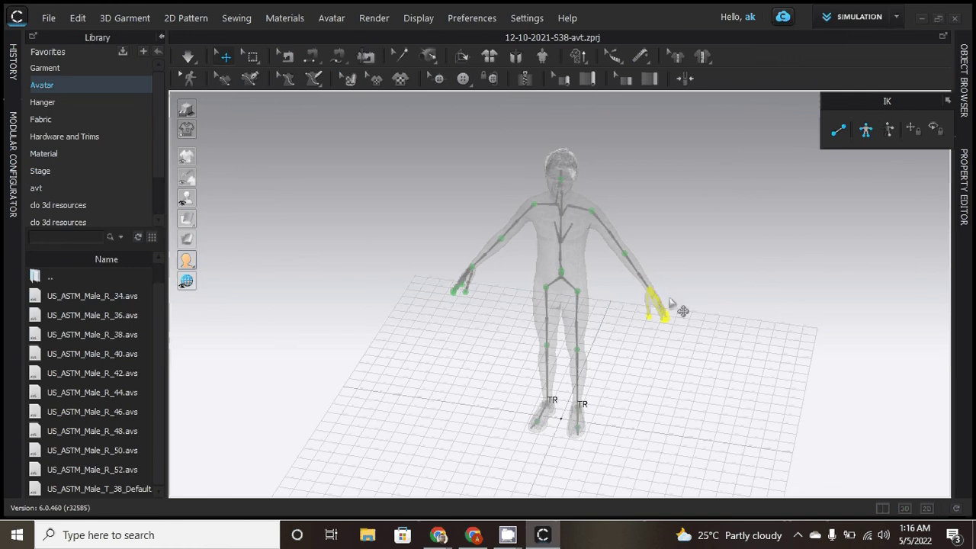
drag(657, 305, 635, 318)
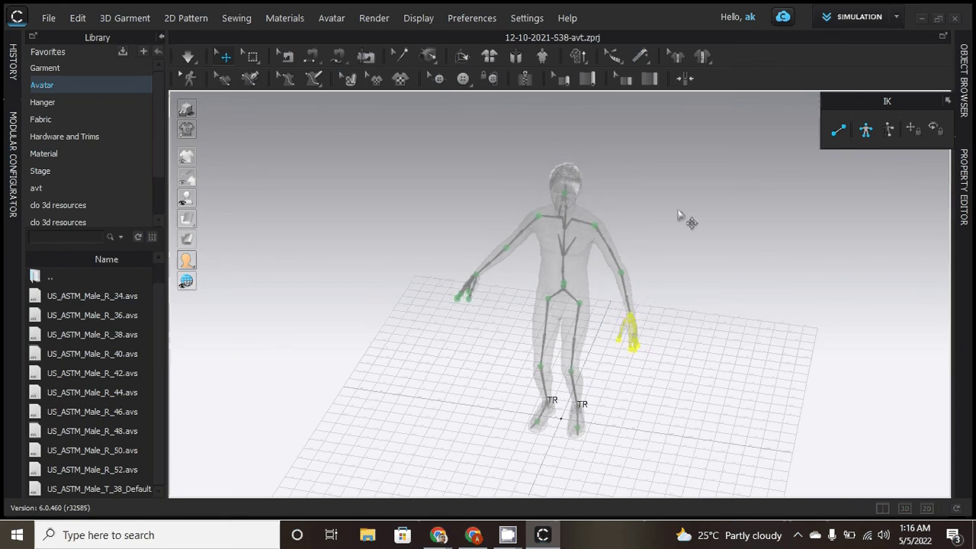
key(ctrl+z)
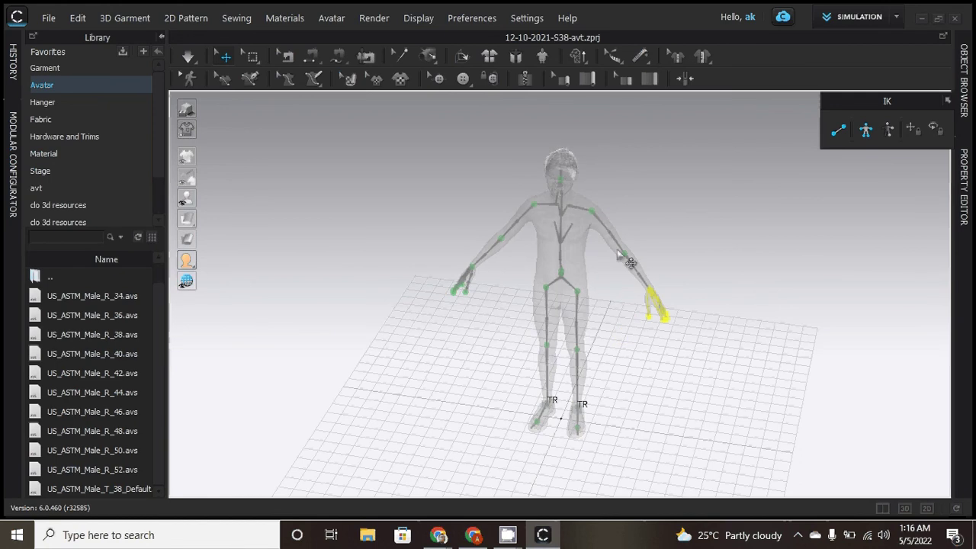
drag(638, 269, 600, 304)
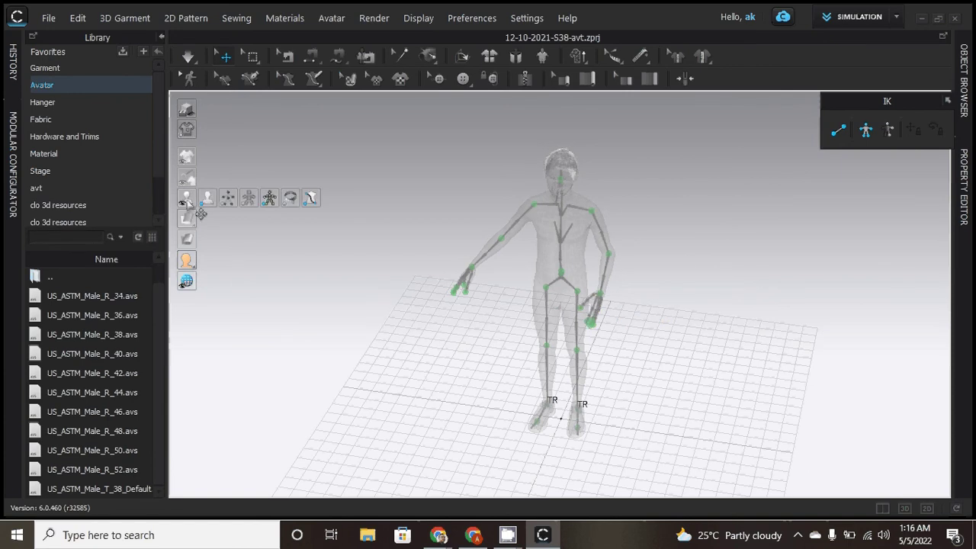
Toggle avatar visibility off and on, returning it to normal solid skin display
click(206, 200)
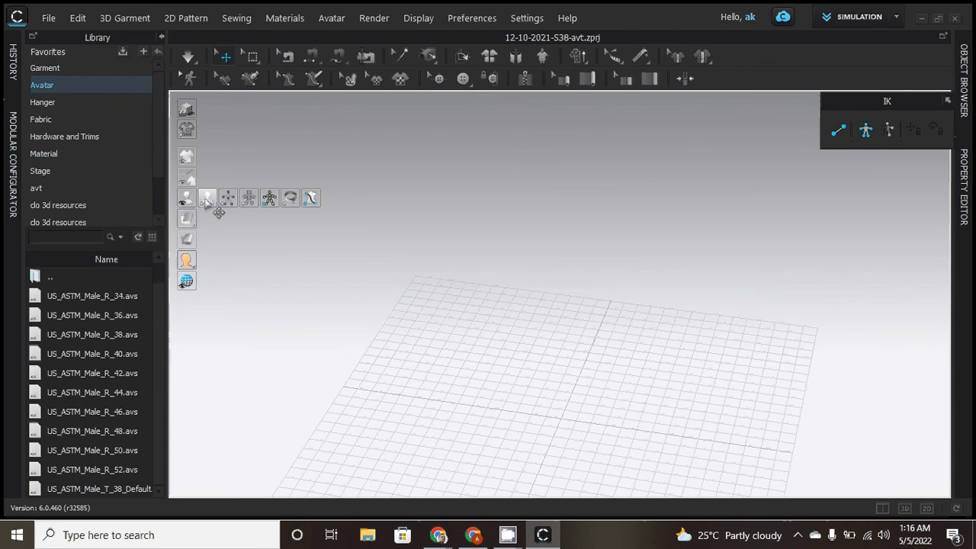
click(211, 199)
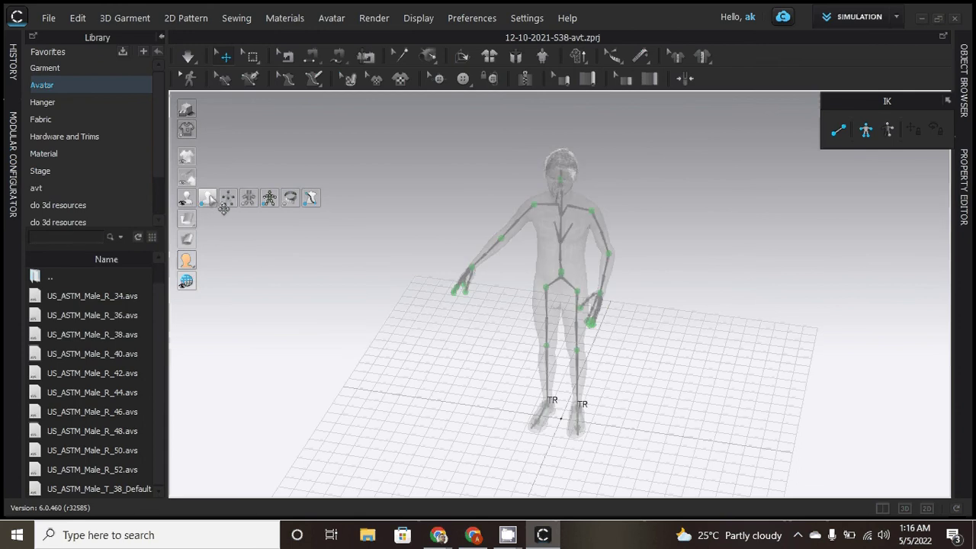
click(270, 200)
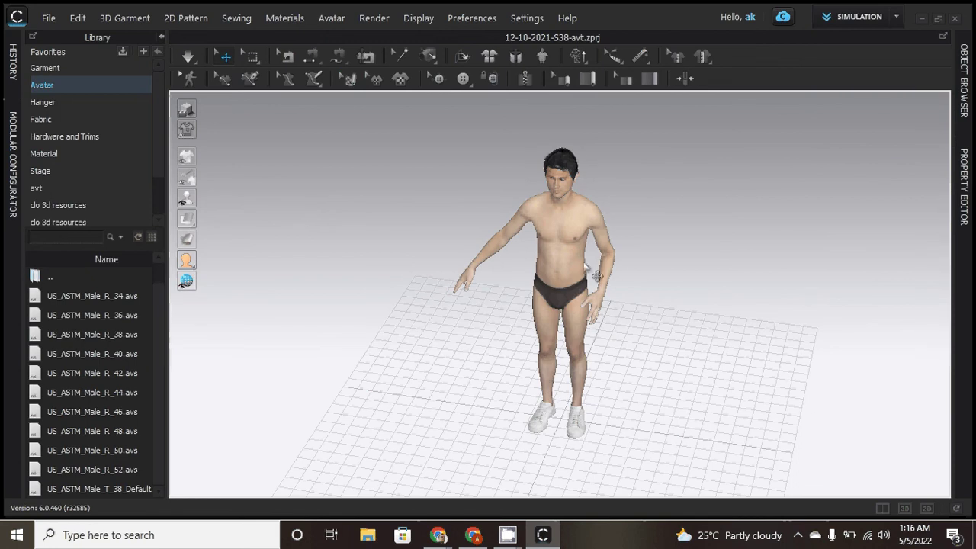
scroll(595, 275, up, 5)
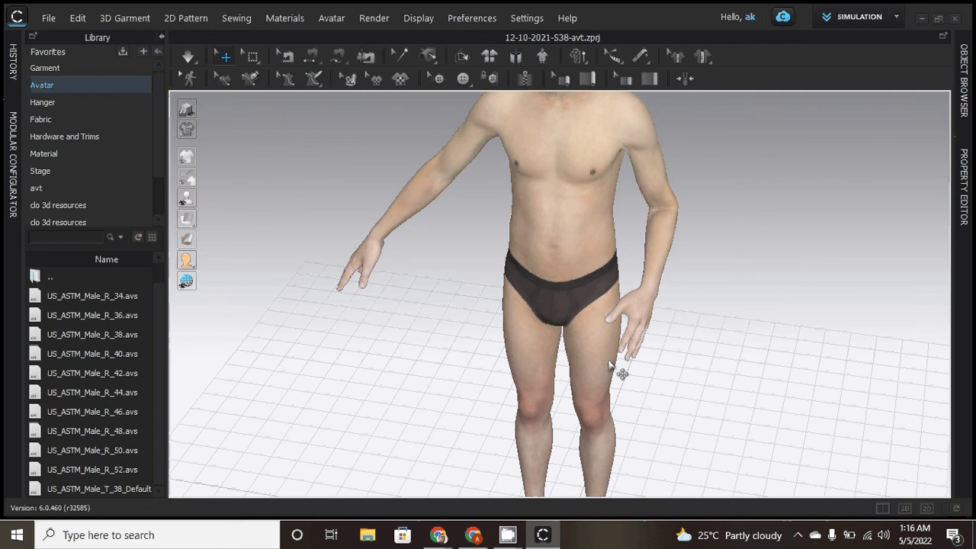
scroll(671, 250, down, 4)
scroll(671, 250, down, 1)
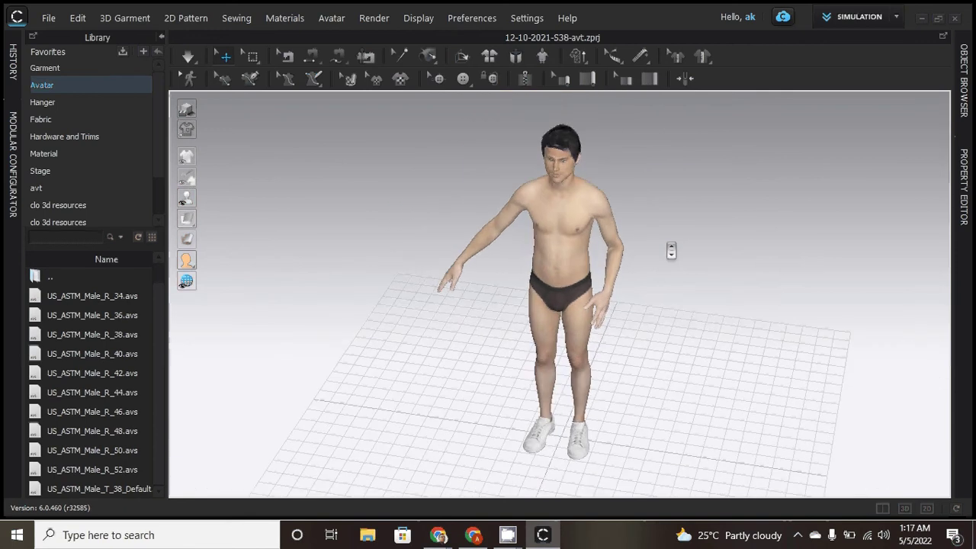
scroll(671, 250, up, 3)
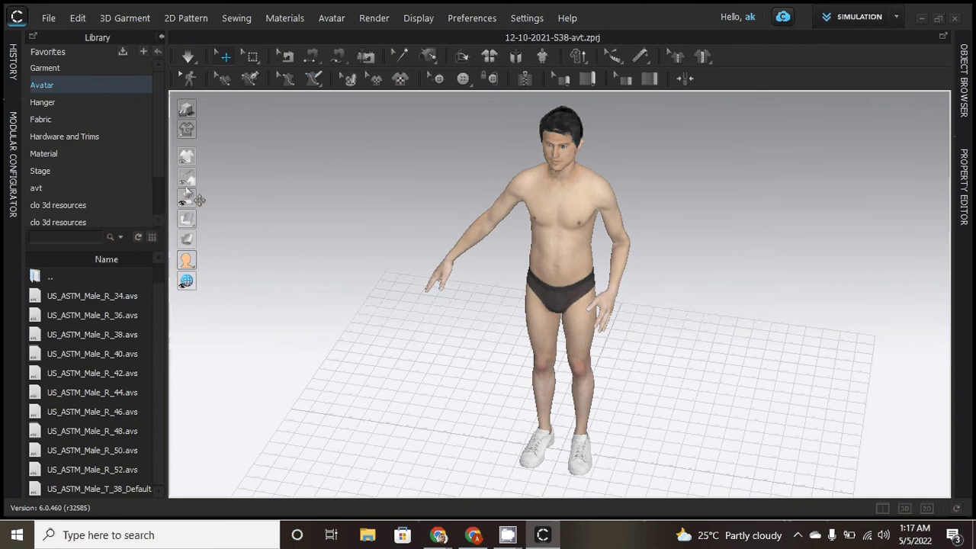
mouse_move(189, 198)
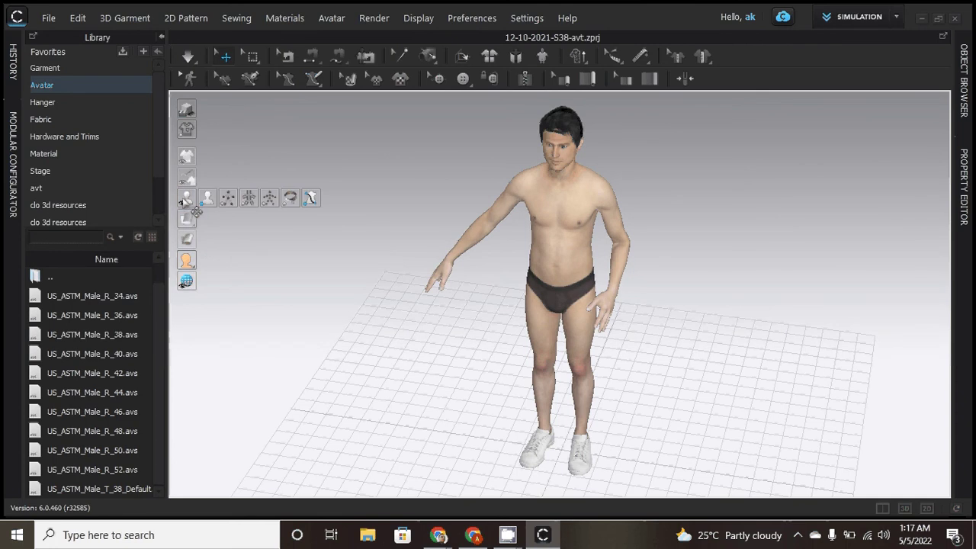
Switch the avatar back to X-ray joints display for posing
click(270, 198)
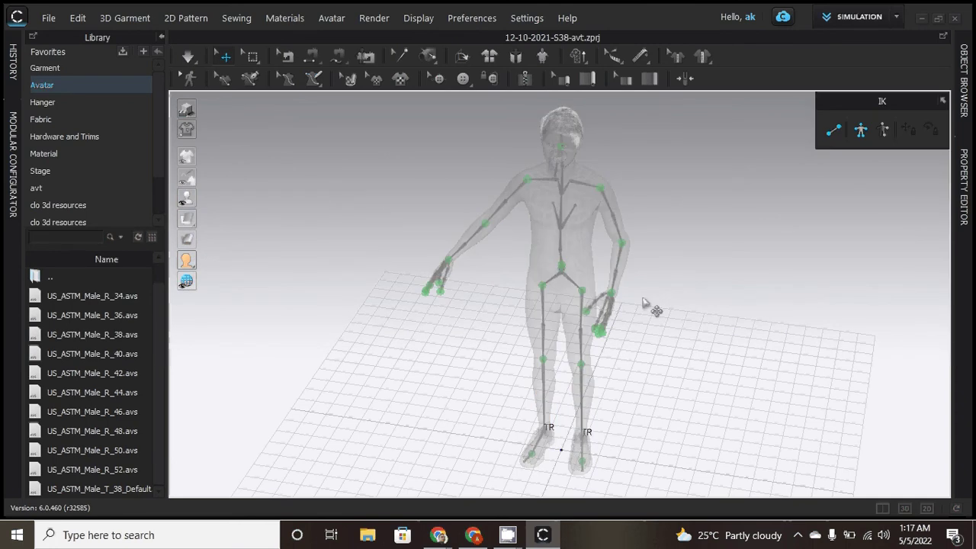
drag(623, 305, 636, 316)
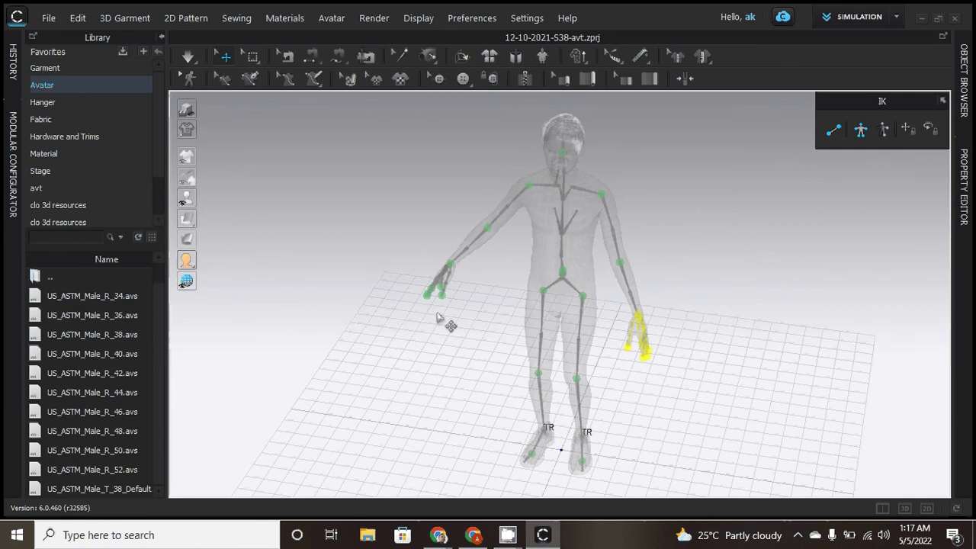
mouse_move(188, 197)
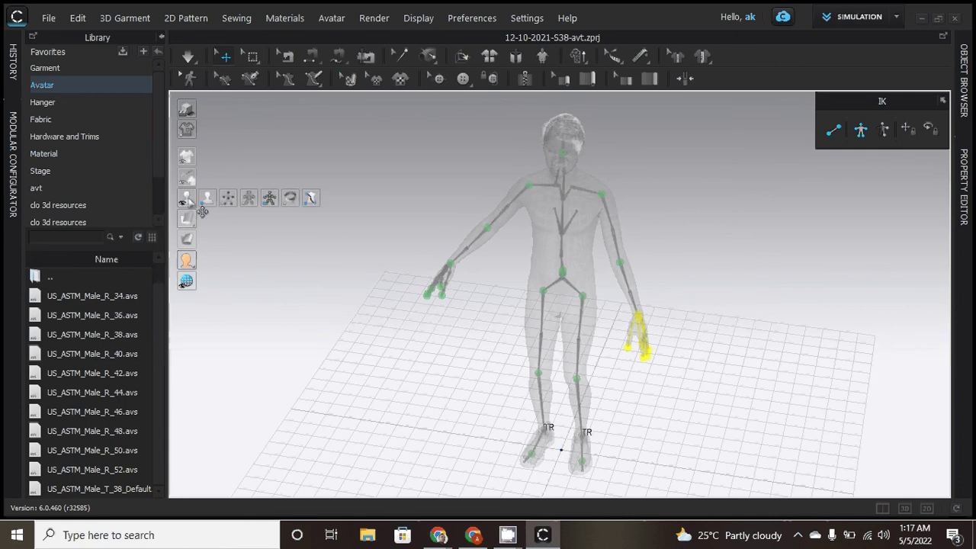
click(273, 202)
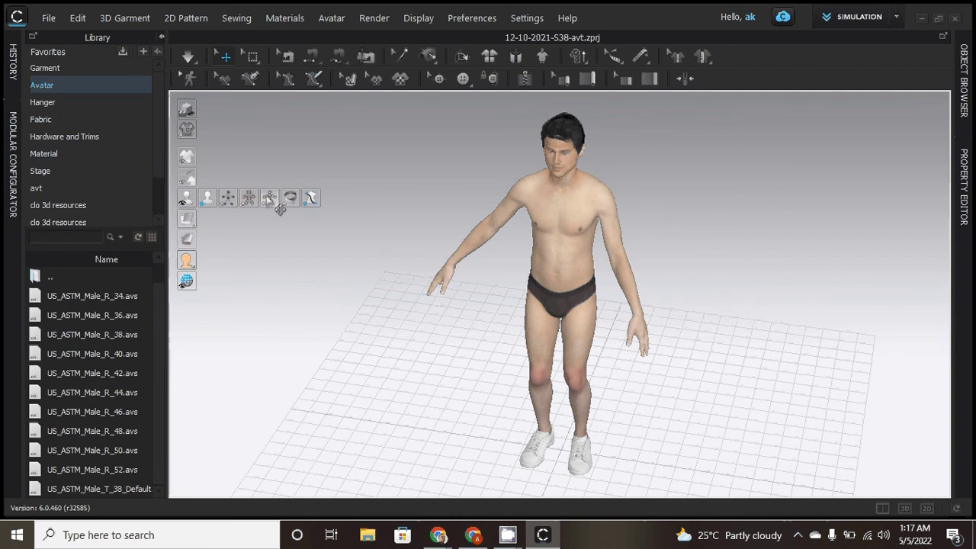
click(269, 199)
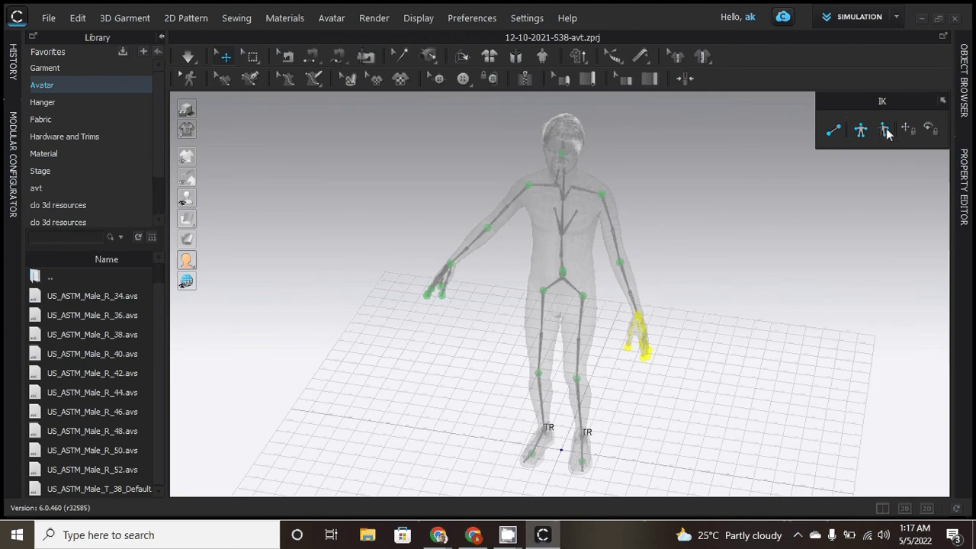
In IK posing mode, swing the right arm up and out to near horizontal
click(861, 131)
drag(603, 201, 758, 132)
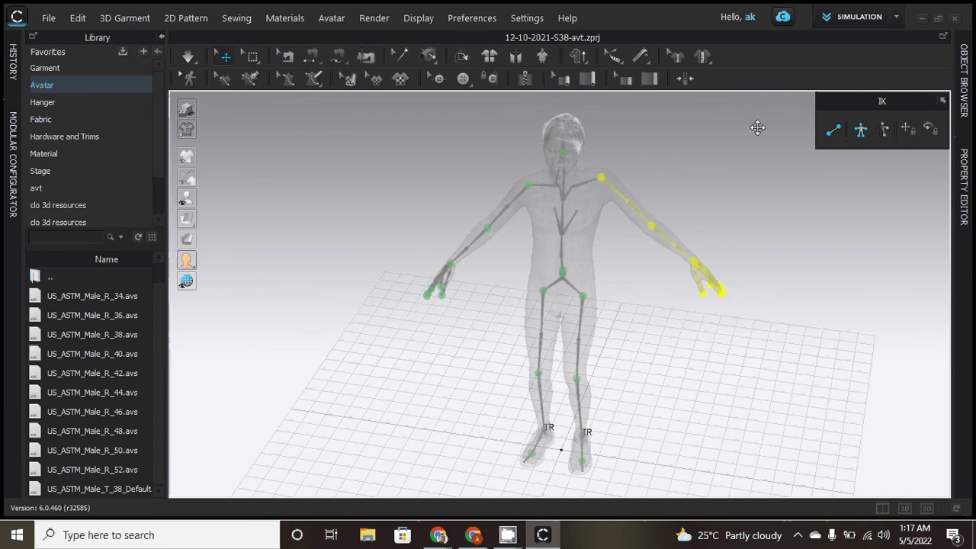
click(714, 255)
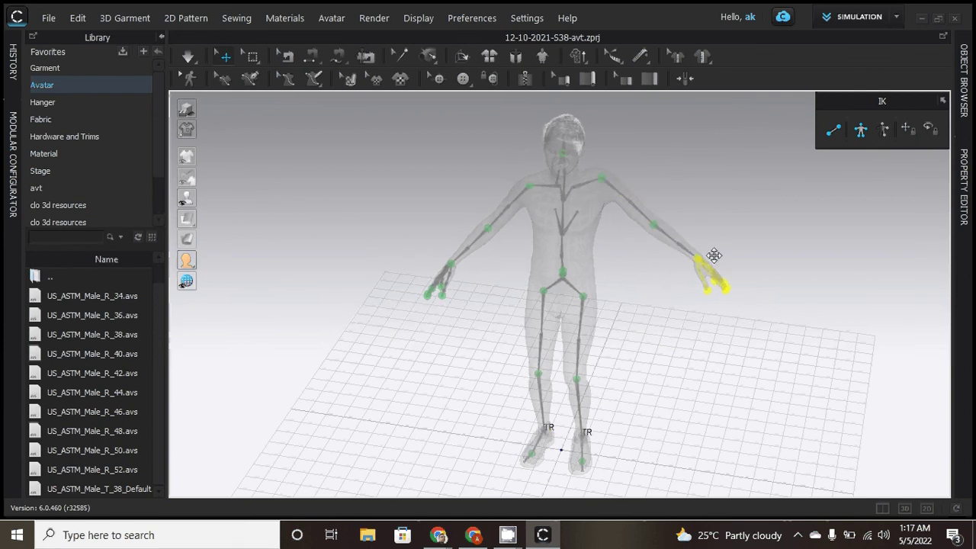
drag(714, 256, 771, 236)
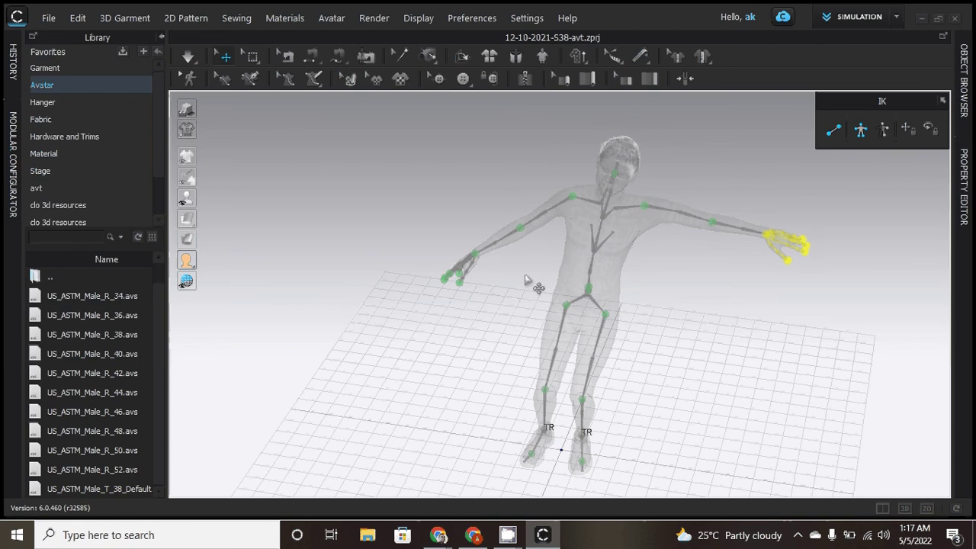
Lift the left arm out to the side and adjust the head and neck
drag(479, 263, 375, 219)
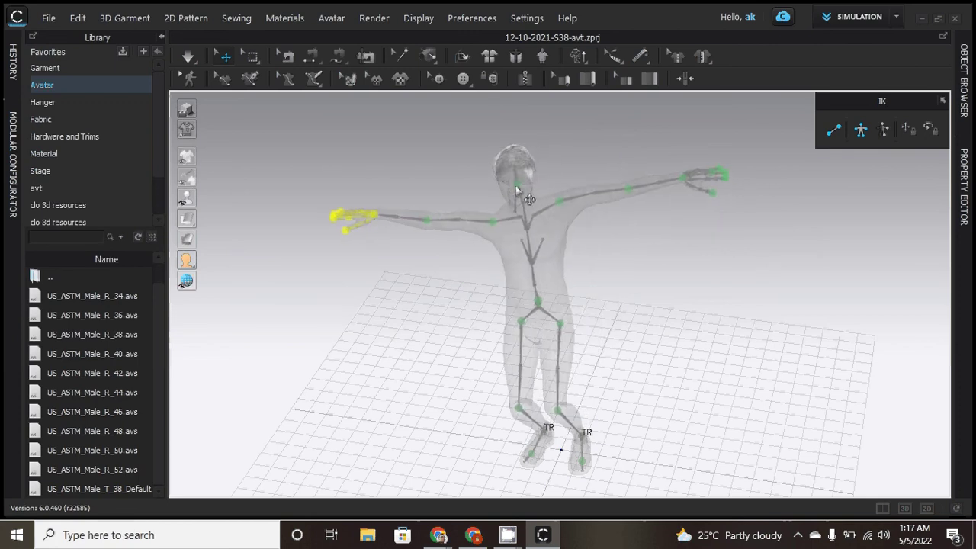
drag(515, 181, 507, 129)
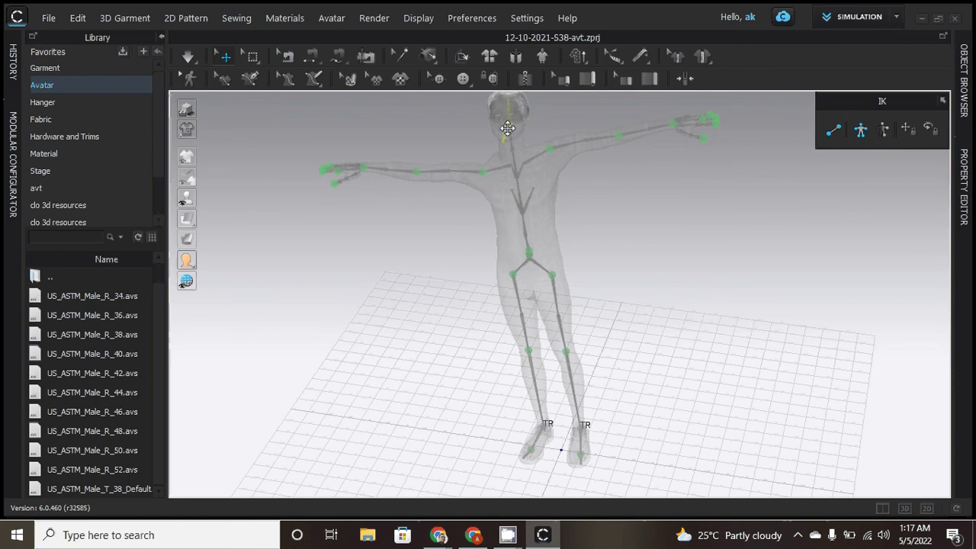
click(440, 230)
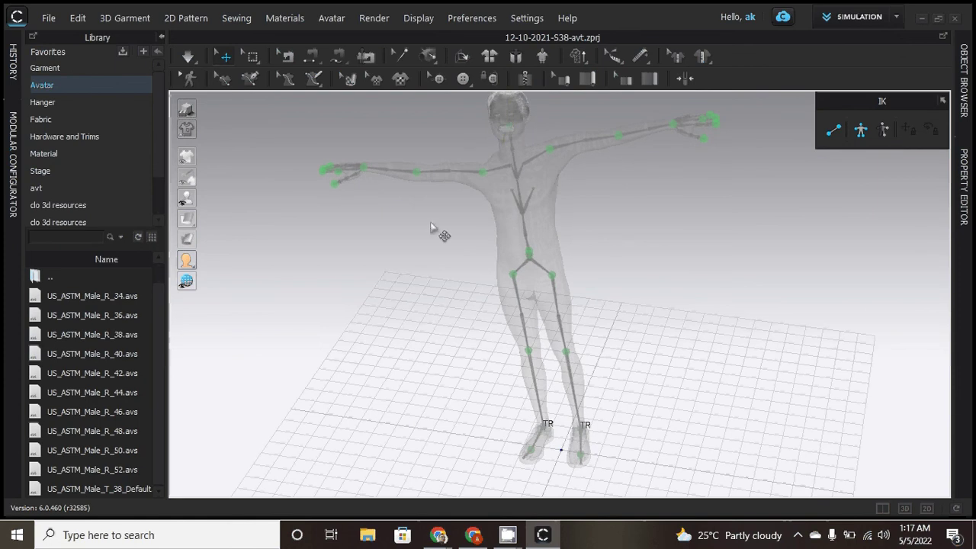
mouse_move(186, 202)
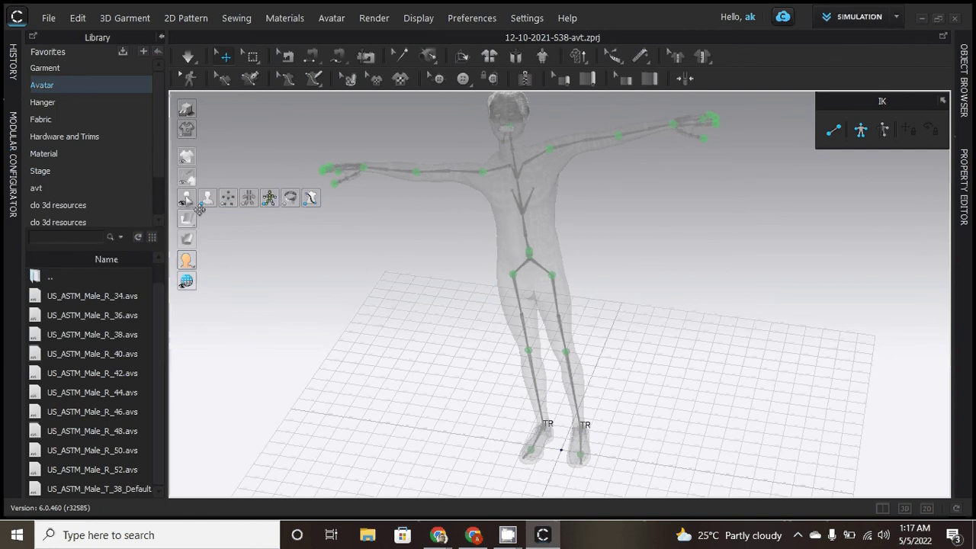
Toggle X-ray joints off, on and off again, ending in textured skin viewed from the front
click(290, 197)
right_drag(688, 257, 233, 321)
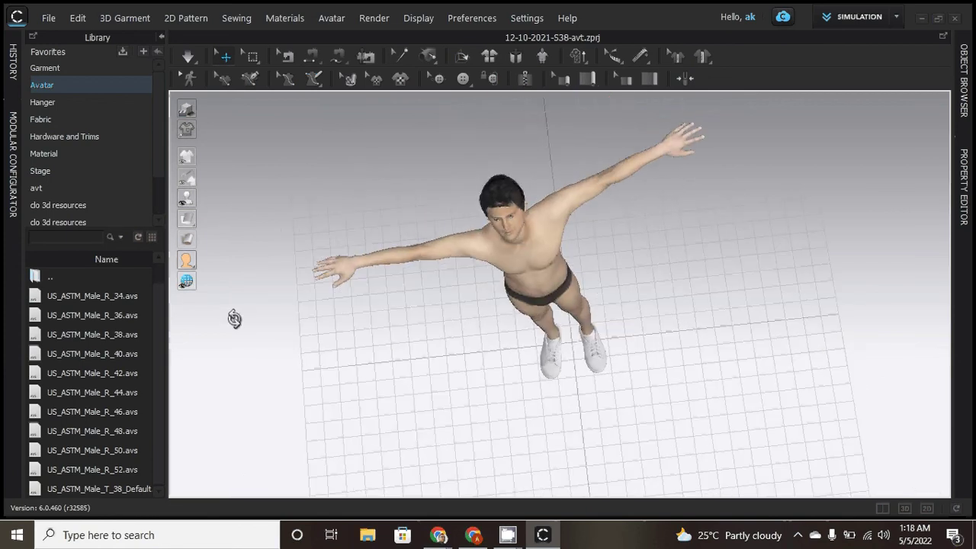
mouse_move(202, 216)
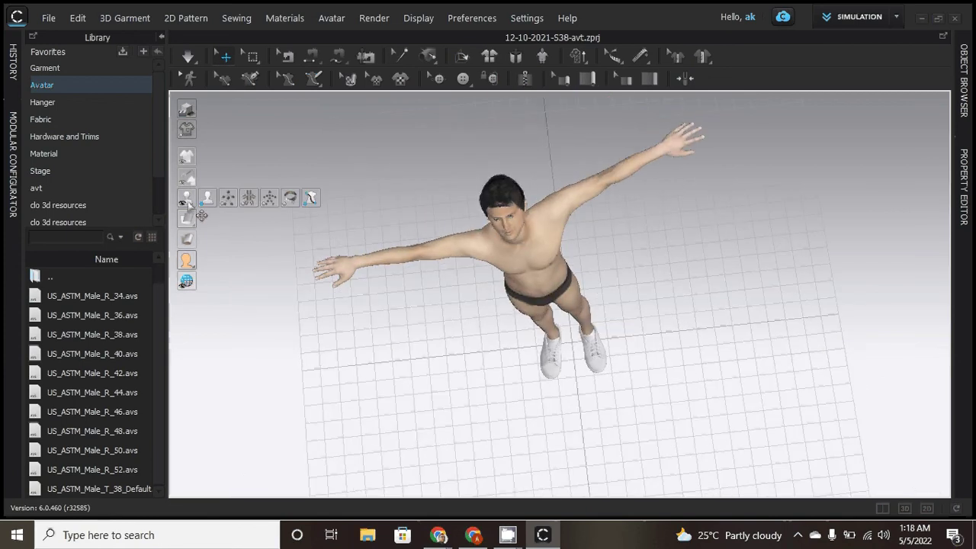
click(271, 200)
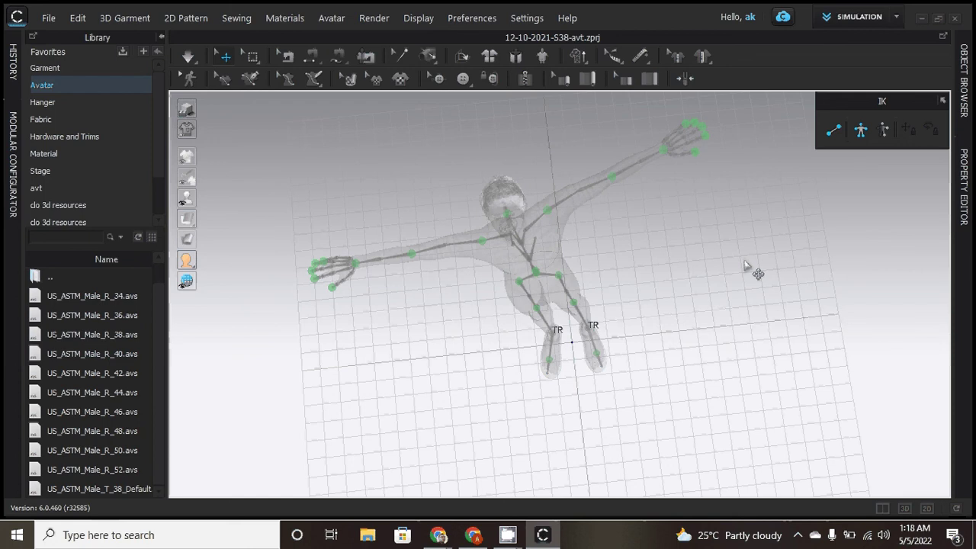
mouse_move(188, 199)
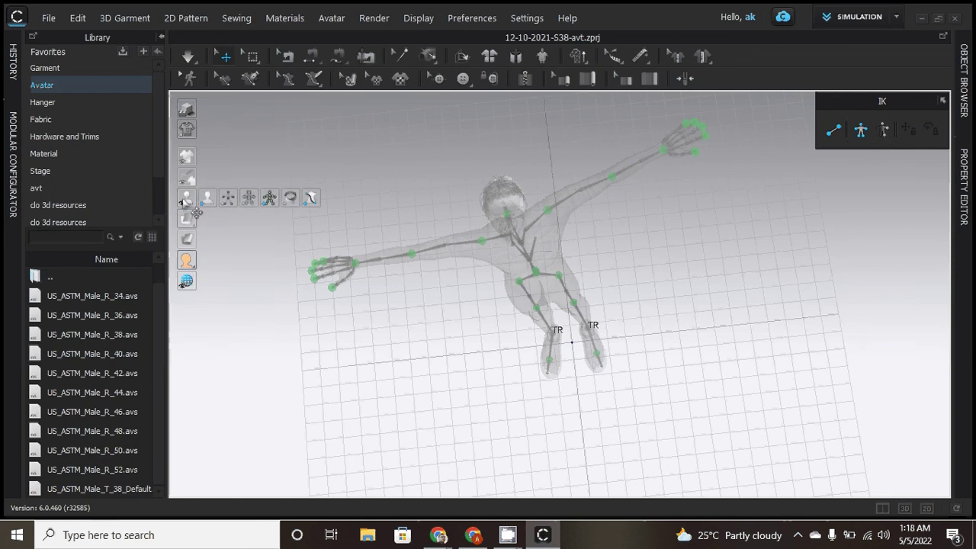
click(269, 198)
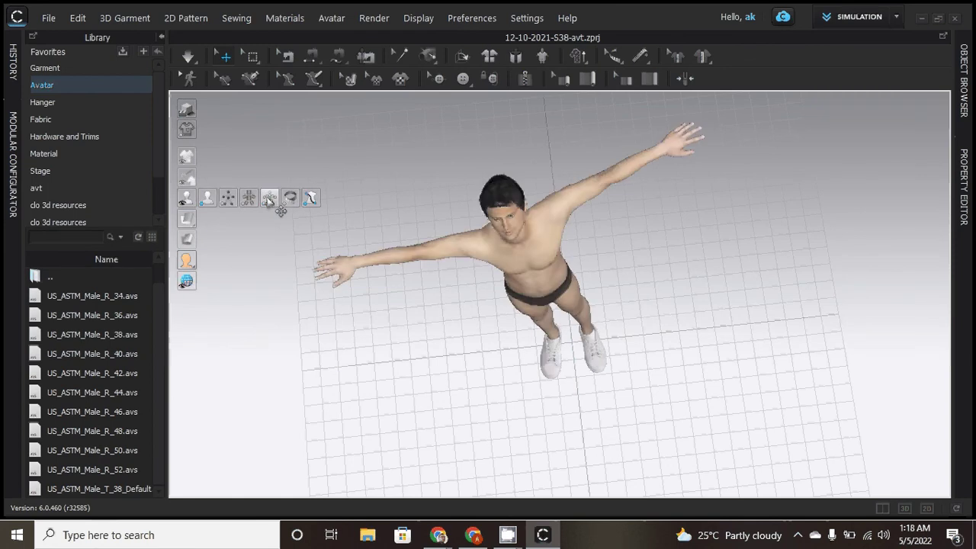
right_drag(280, 211, 615, 191)
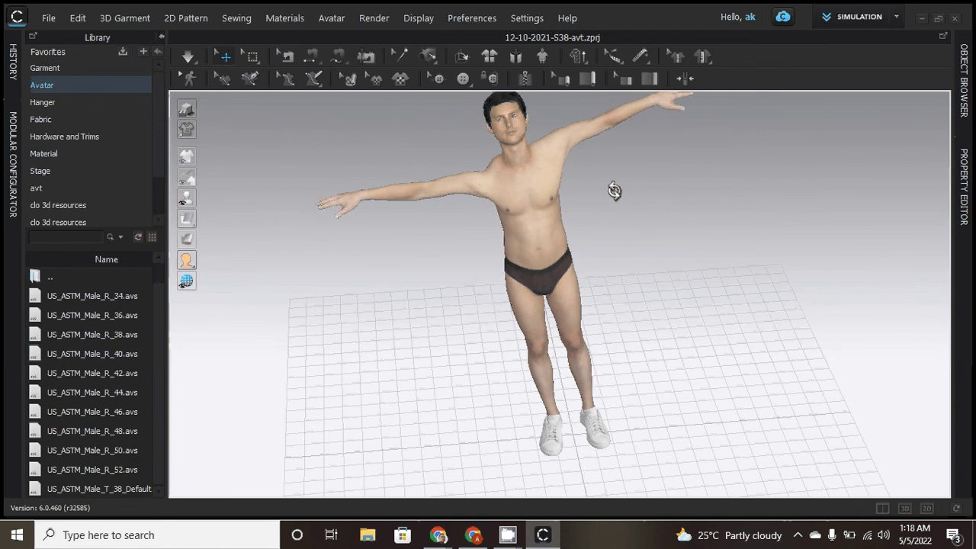